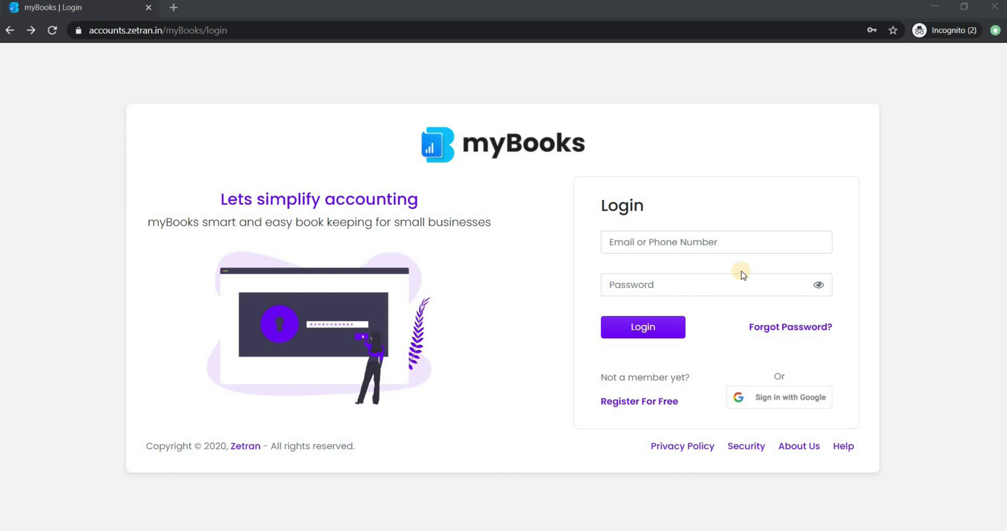
Register a free myBooks account with a sign-up email address and password
click(653, 402)
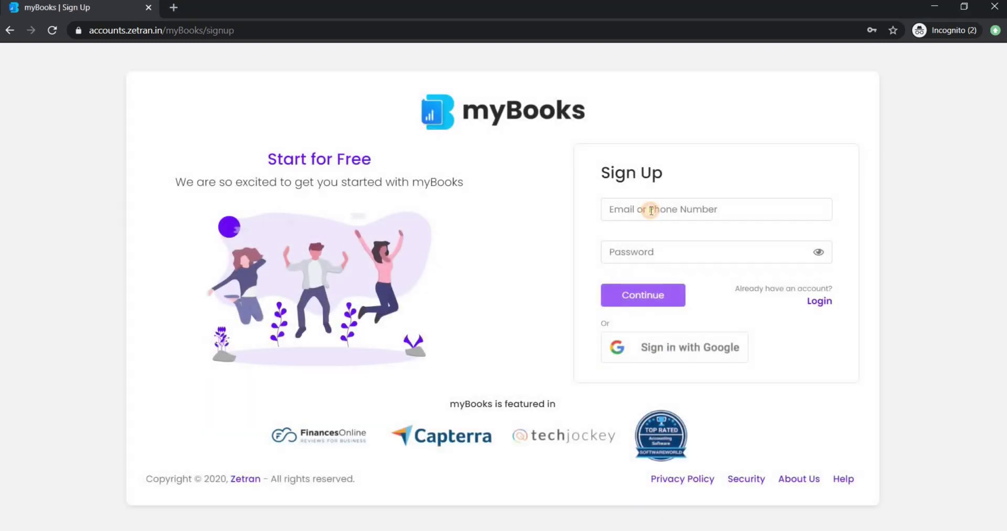
click(651, 210)
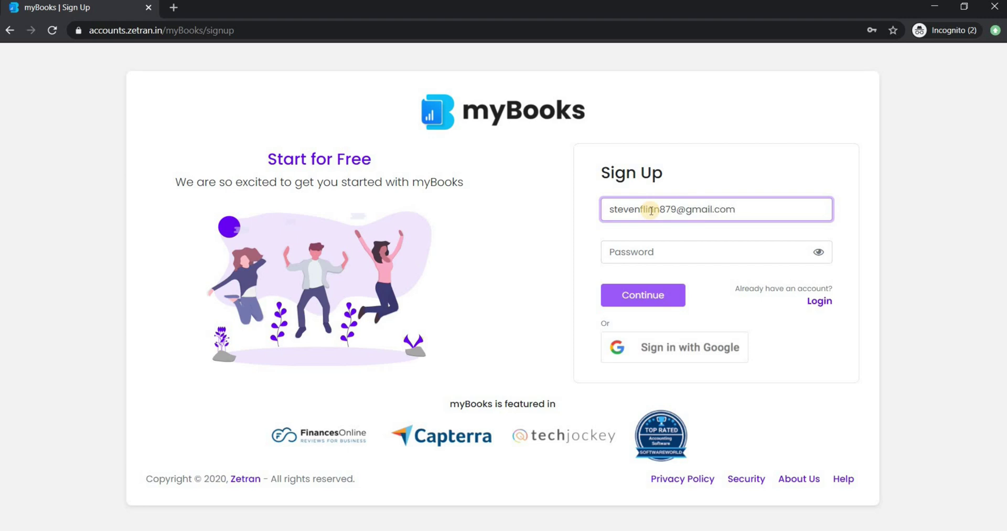
key(Tab)
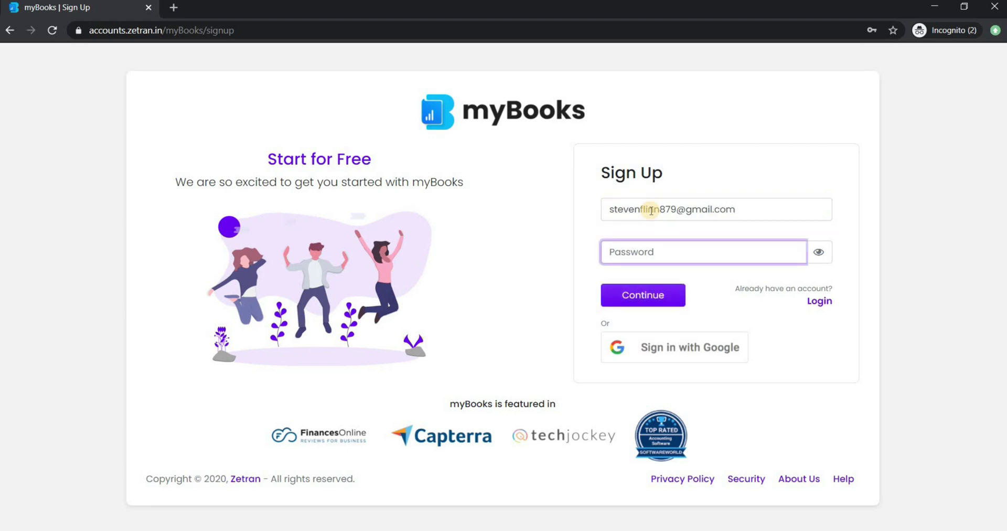
text(S)
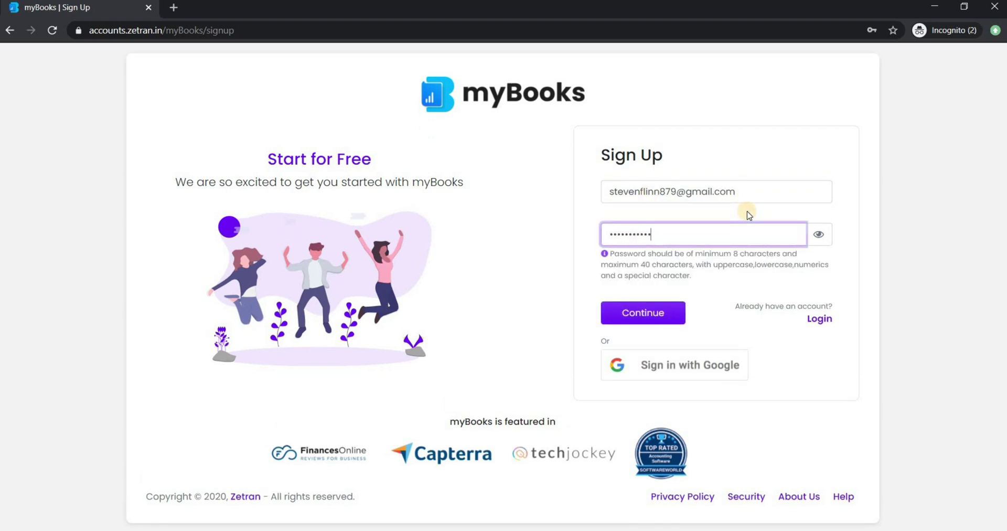
text(@)
click(659, 303)
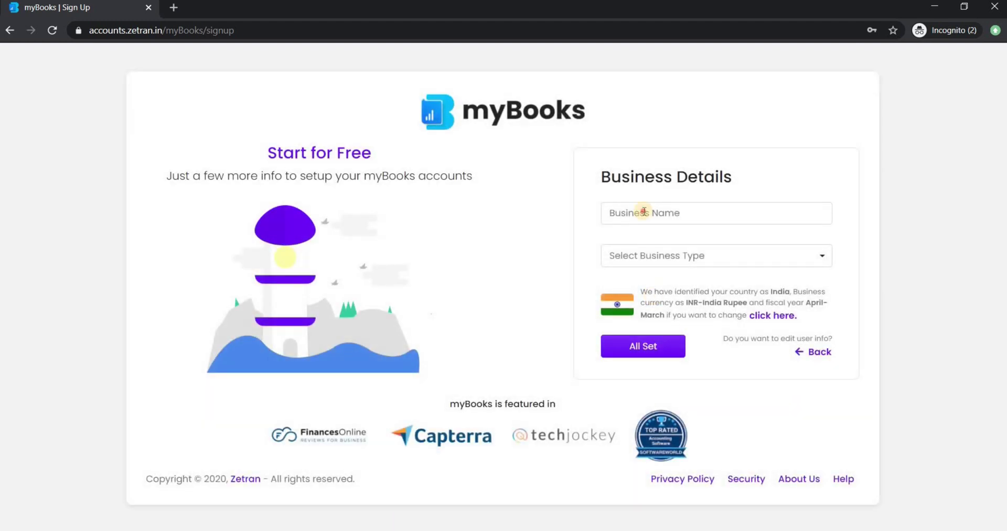
Enter business name Androkat, business type Construction and Services, and country India
click(644, 212)
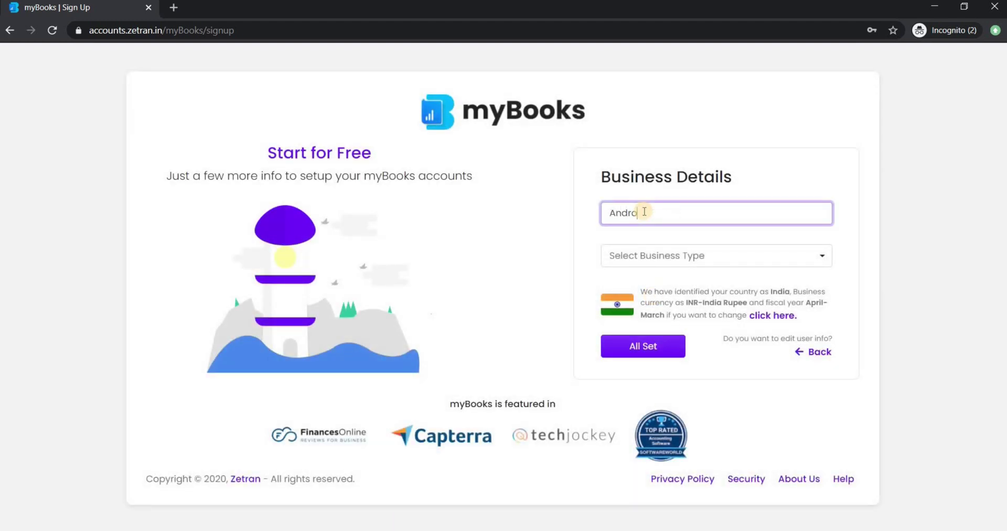
text(Androkat)
click(680, 254)
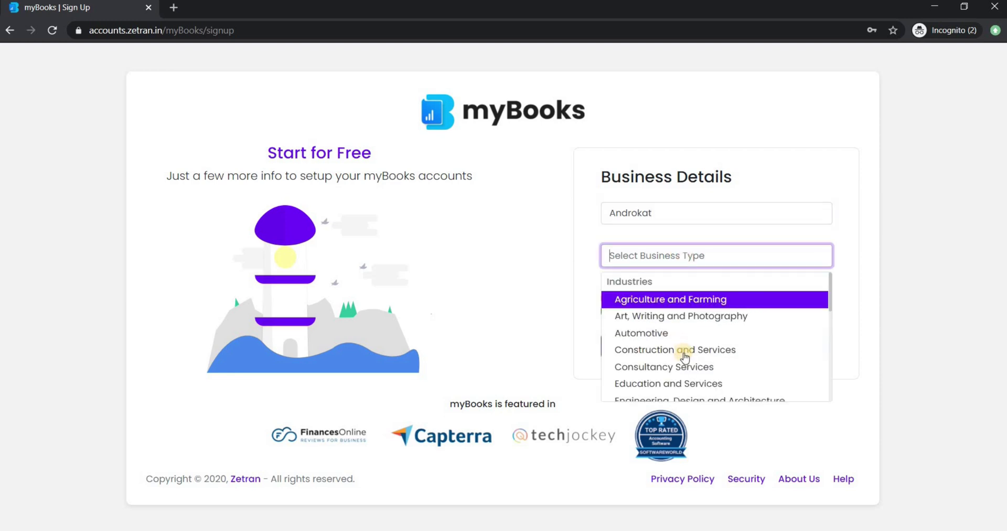
click(689, 349)
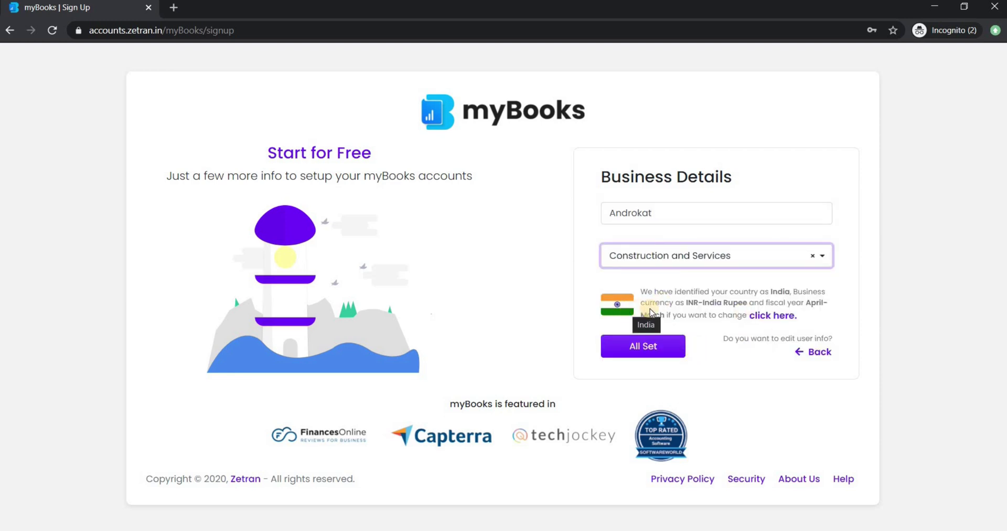
click(772, 317)
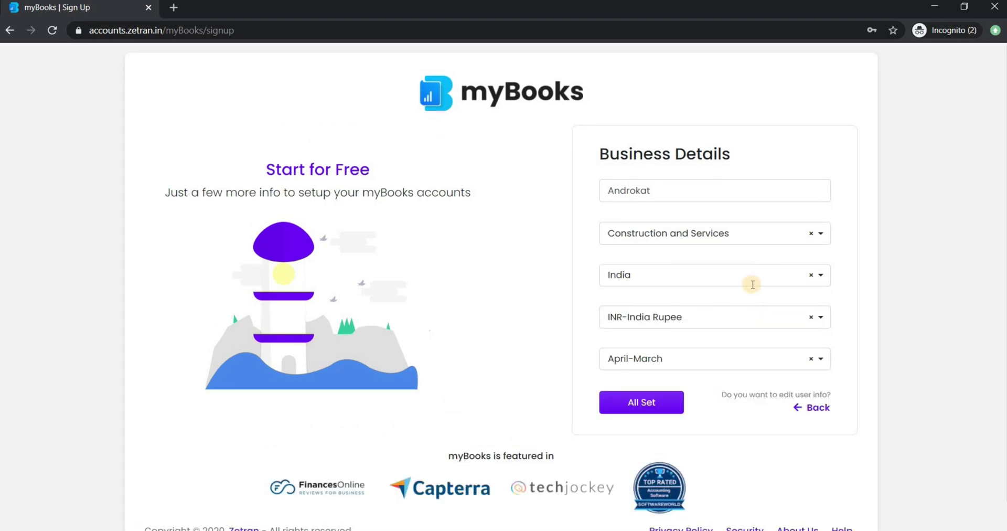
click(772, 278)
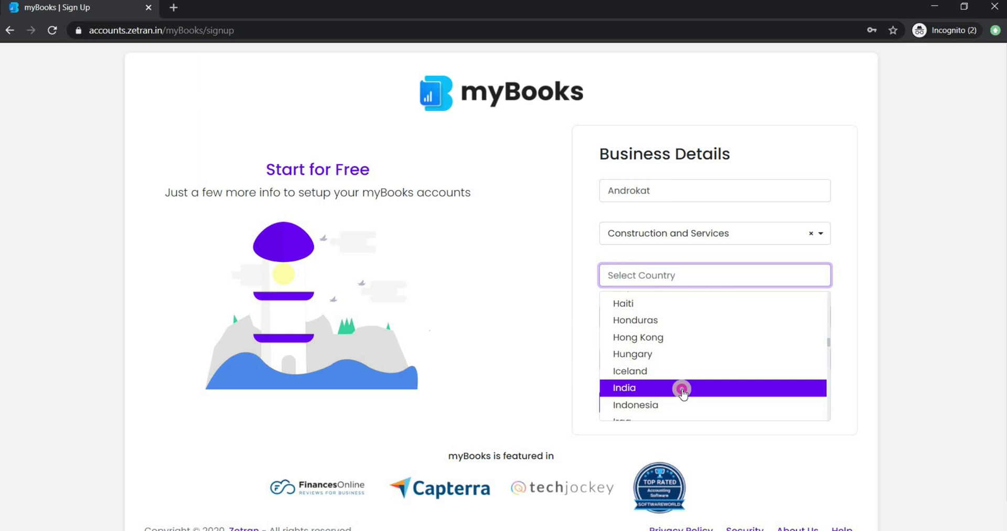
click(683, 392)
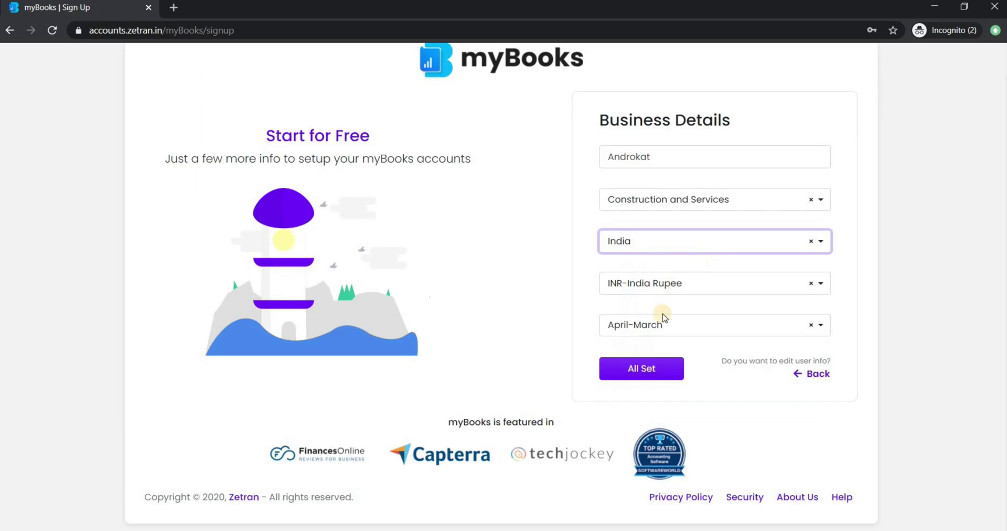
Create the account and skip the product tour
click(661, 366)
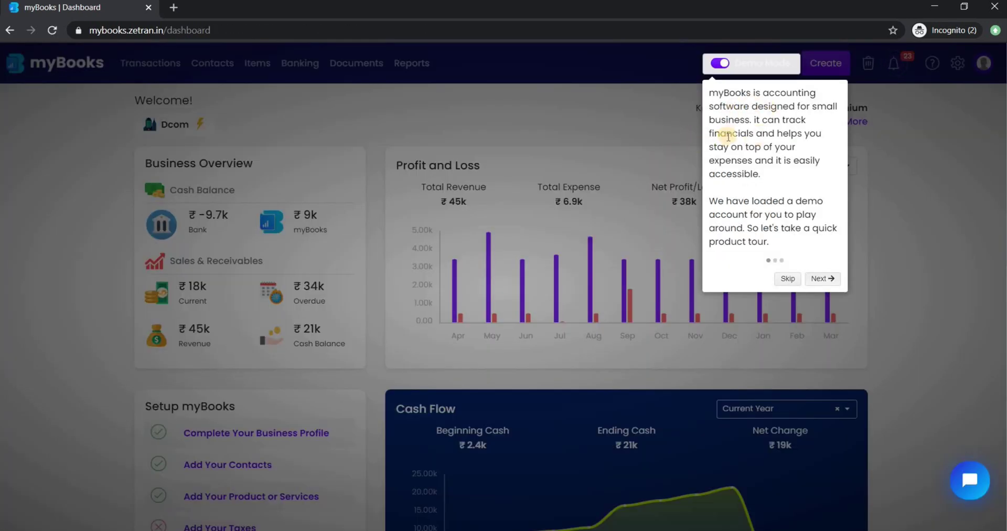
click(822, 280)
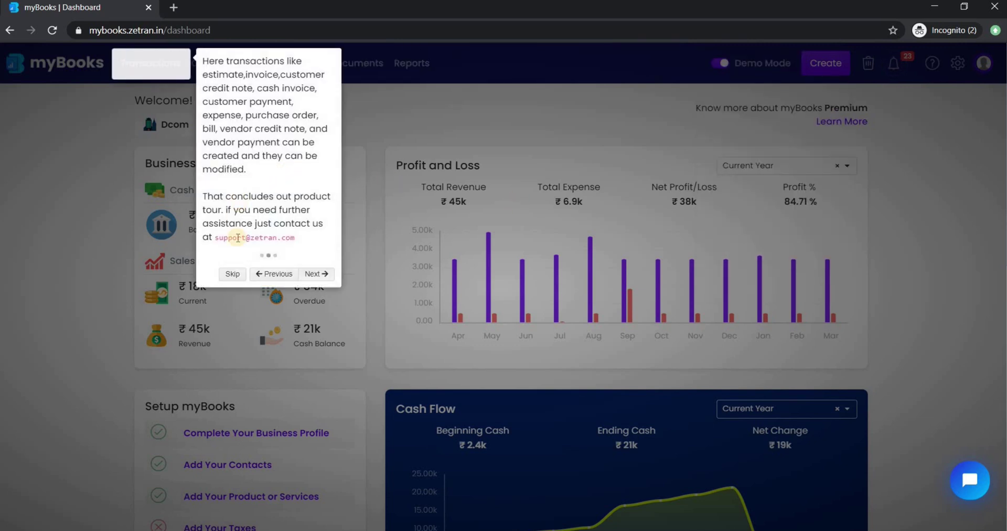
click(232, 274)
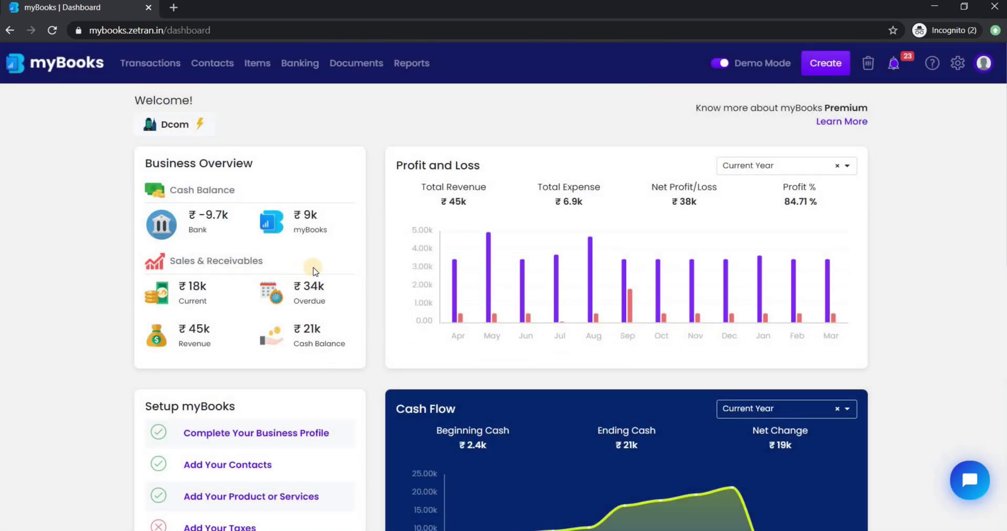
Switch the dashboard from Demo Mode to Live Mode and dismiss the activation notice
click(722, 65)
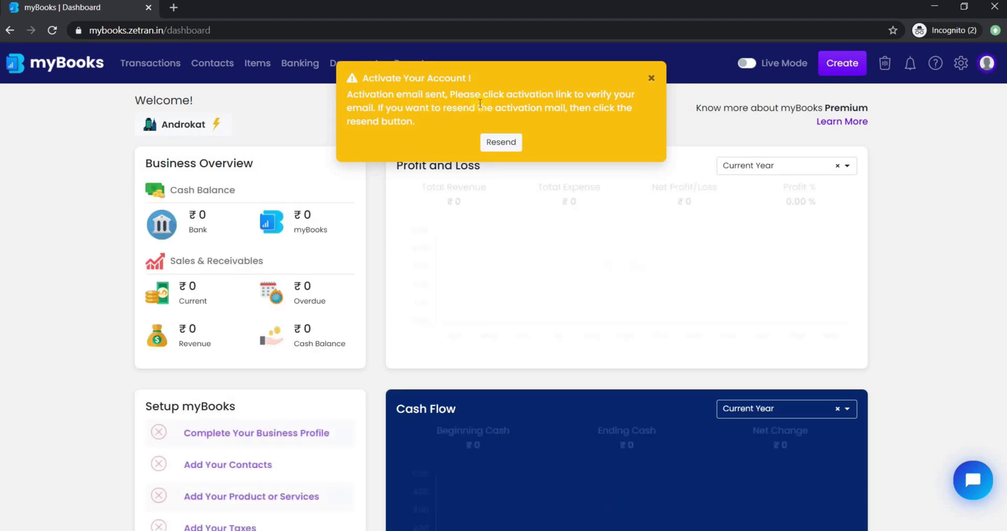
triple_click(425, 121)
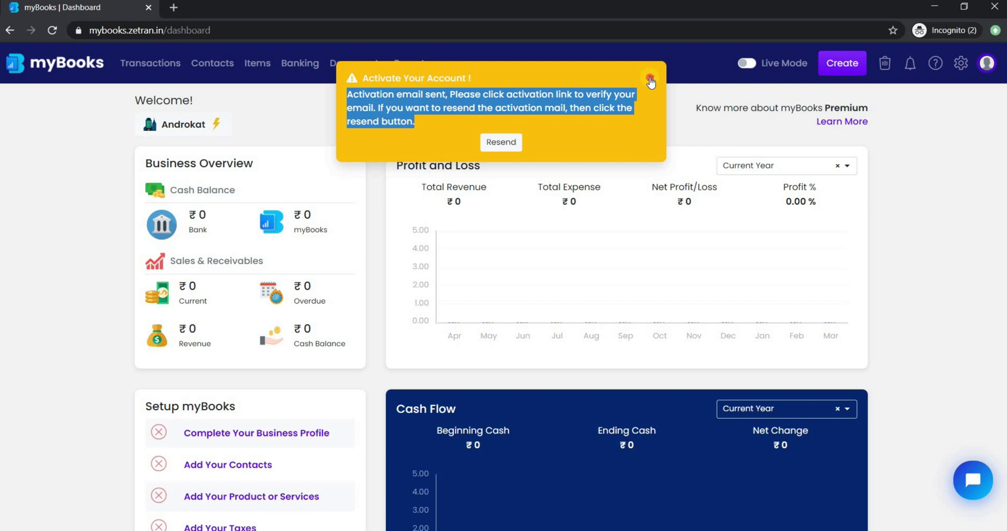
click(651, 80)
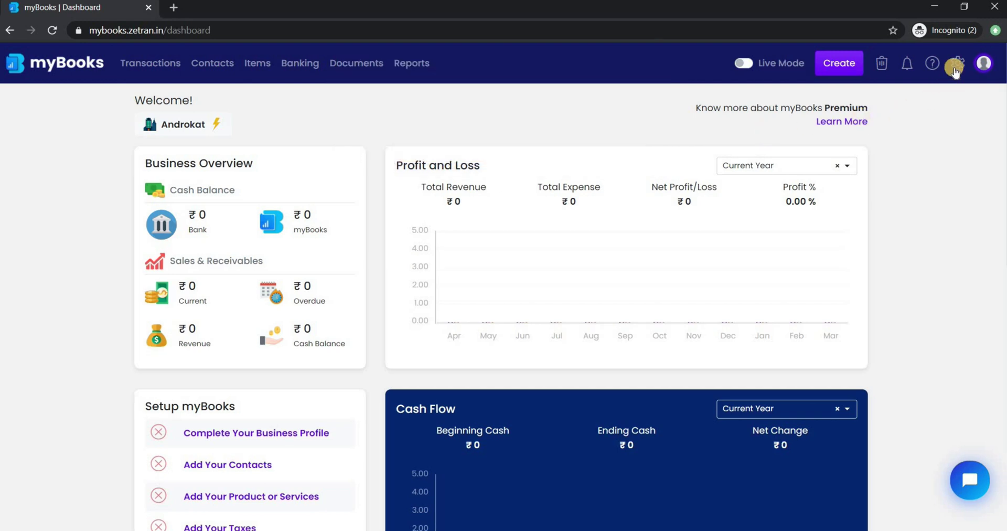
click(958, 63)
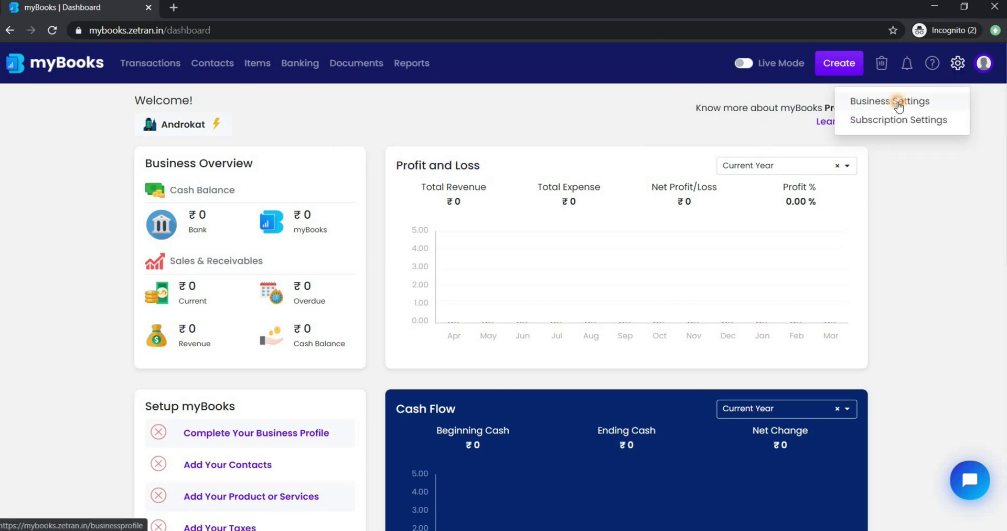
click(899, 103)
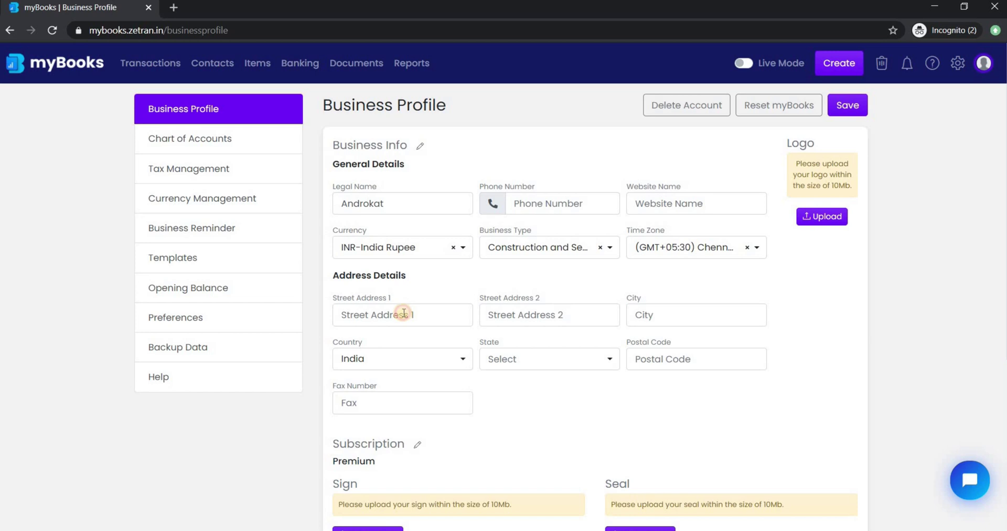
click(404, 314)
scroll(399, 360, down, 1)
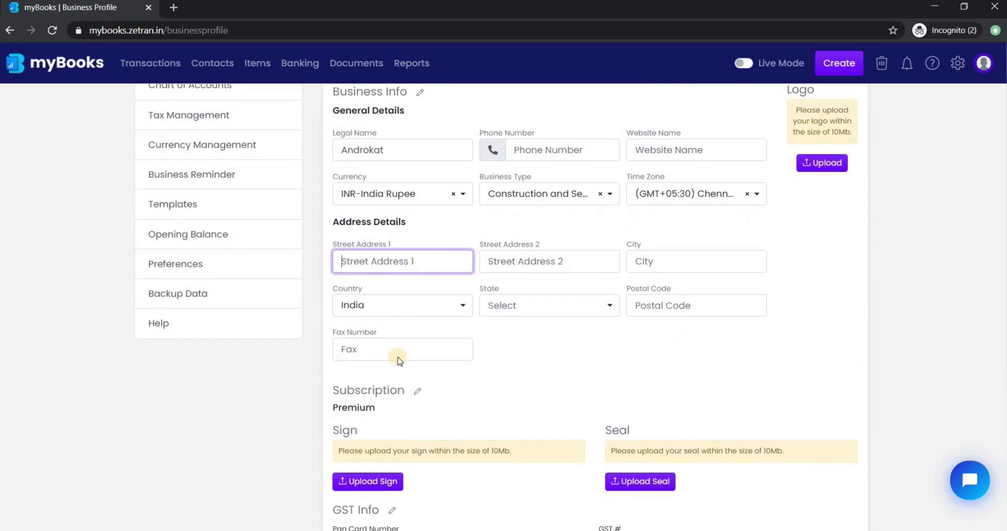
scroll(398, 360, down, 2)
scroll(614, 269, up, 3)
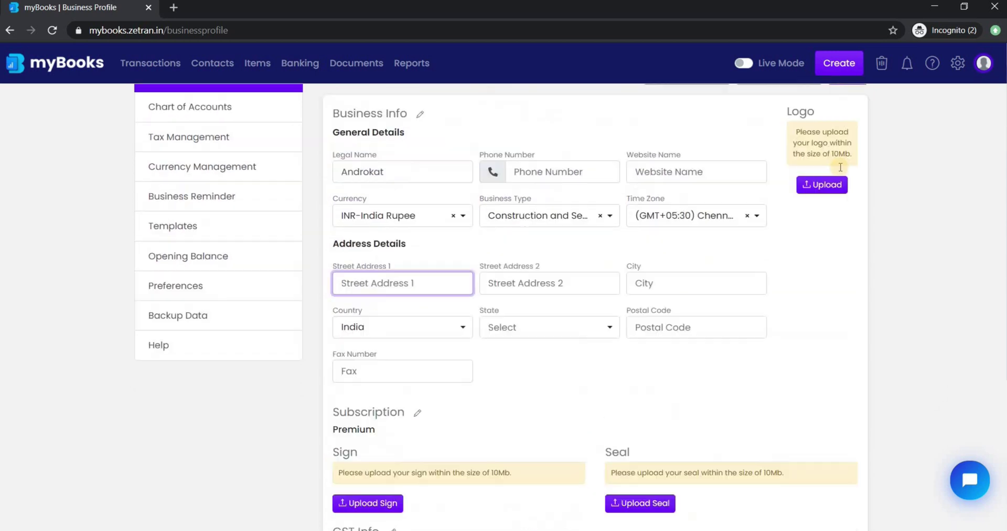
scroll(840, 167, up, 1)
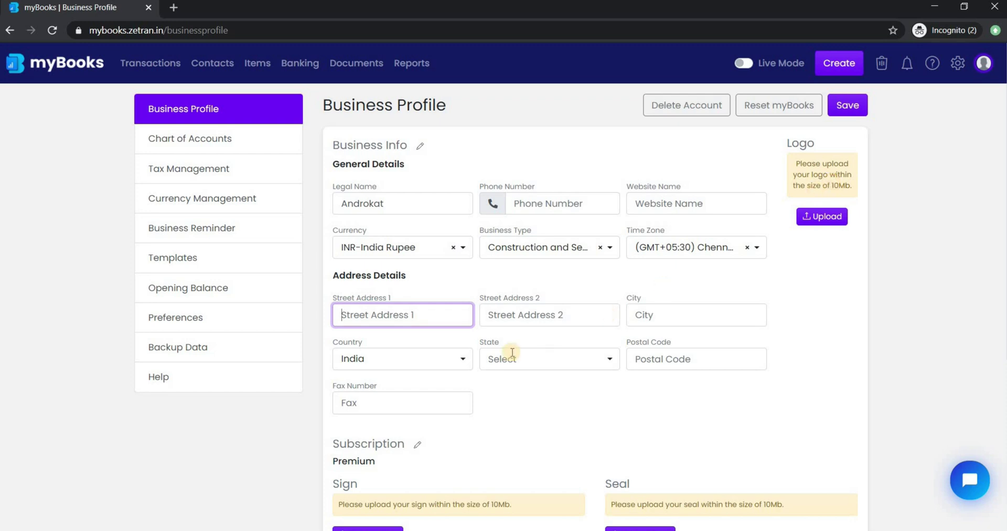
scroll(451, 367, down, 3)
scroll(439, 358, down, 1)
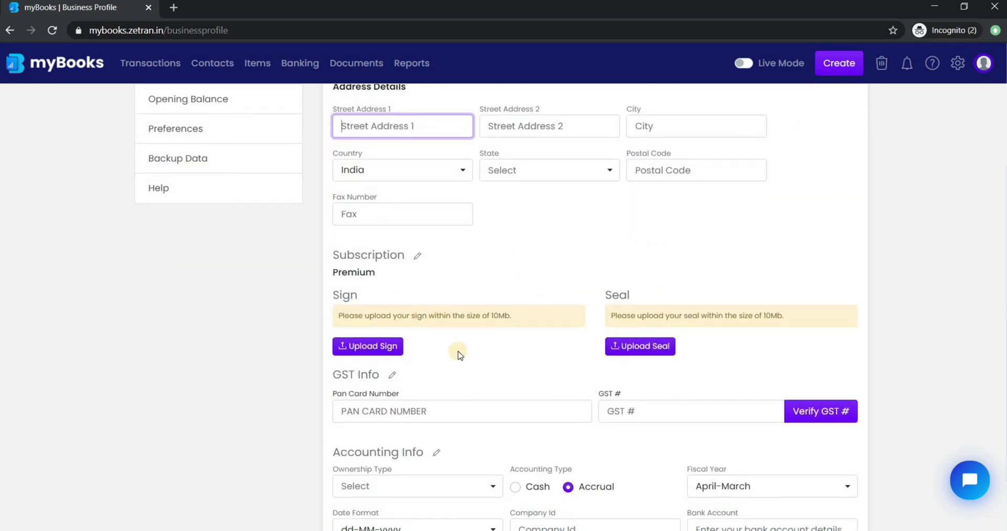
scroll(458, 355, down, 2)
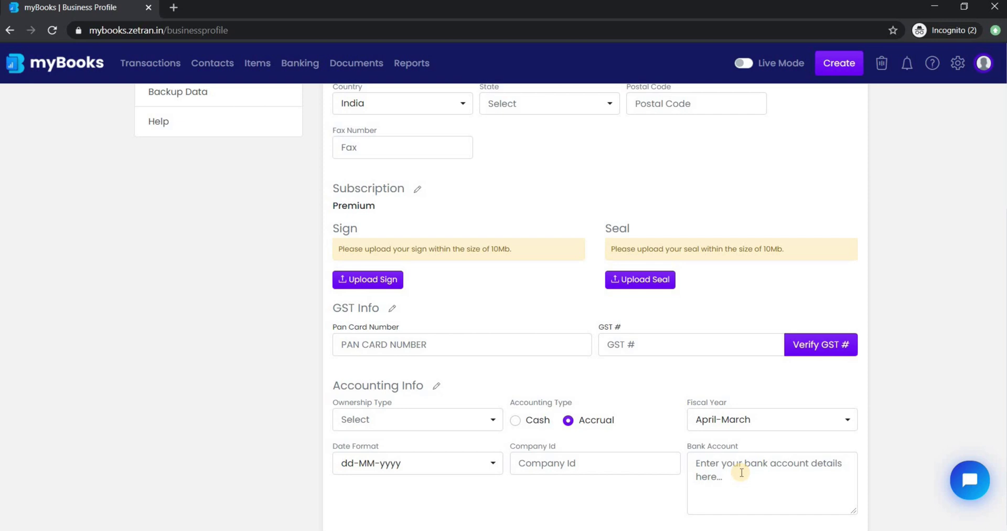
scroll(781, 291, up, 6)
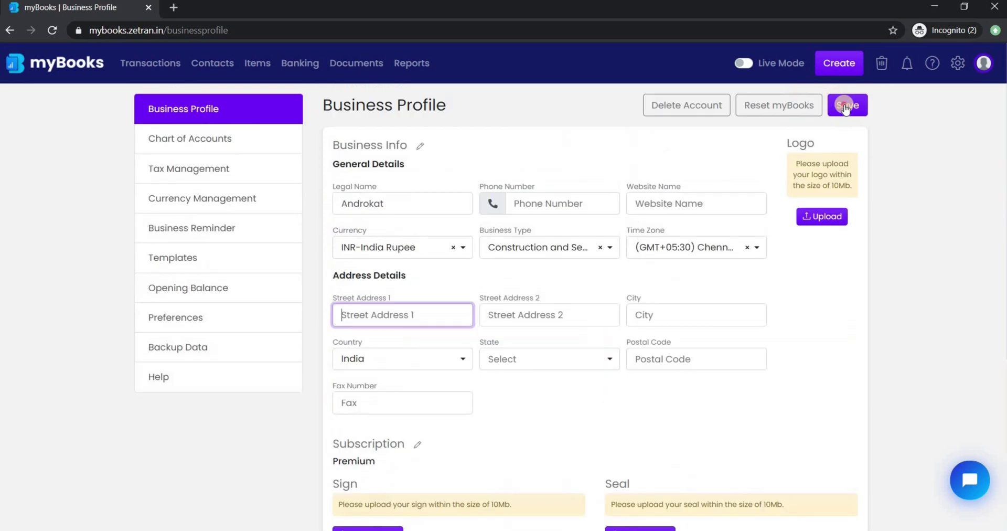
click(847, 105)
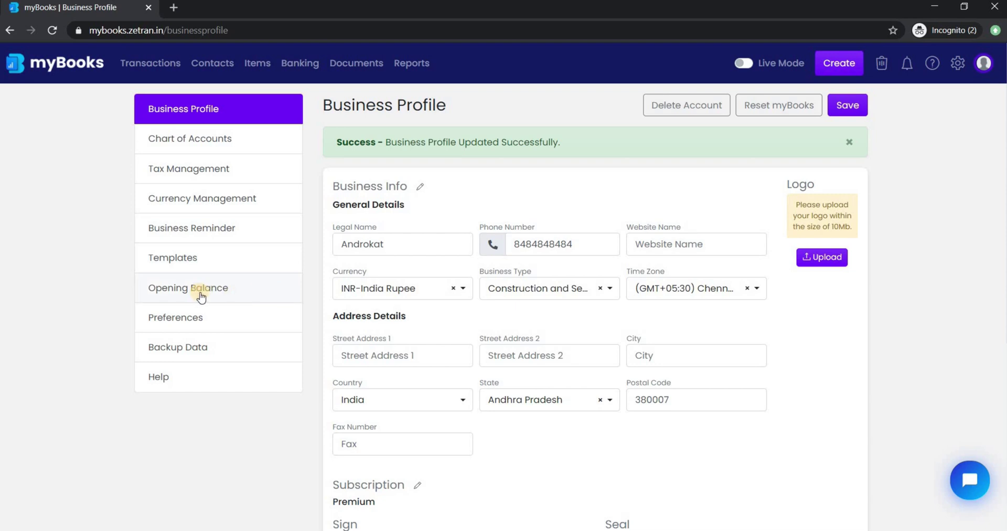
Save opening debits of 10,000 for Current Bank Account and 1,000 for Cash In Hand
click(202, 295)
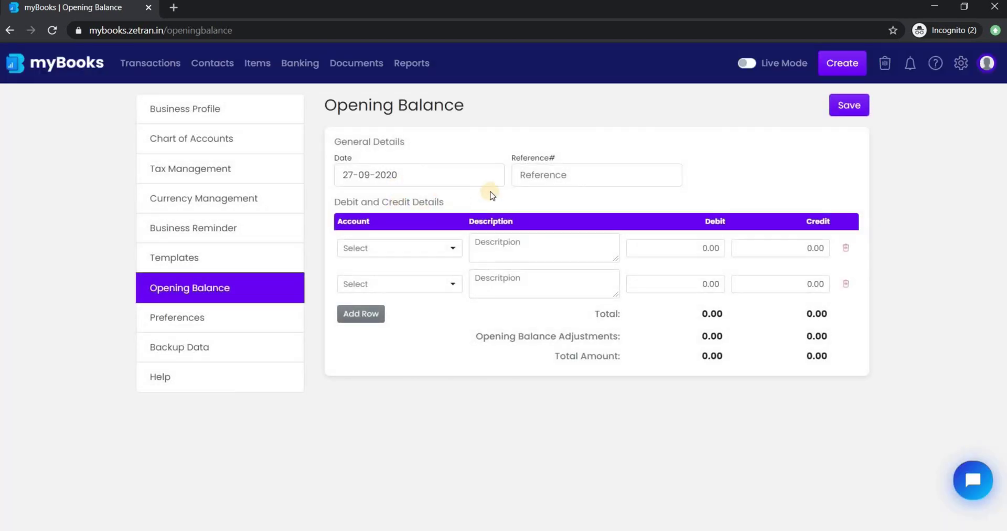
click(453, 248)
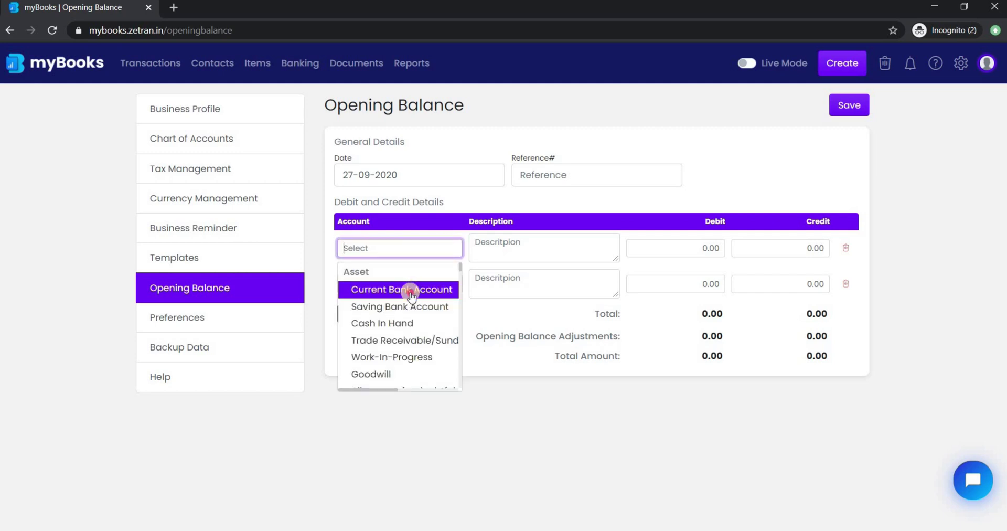
click(412, 291)
click(692, 252)
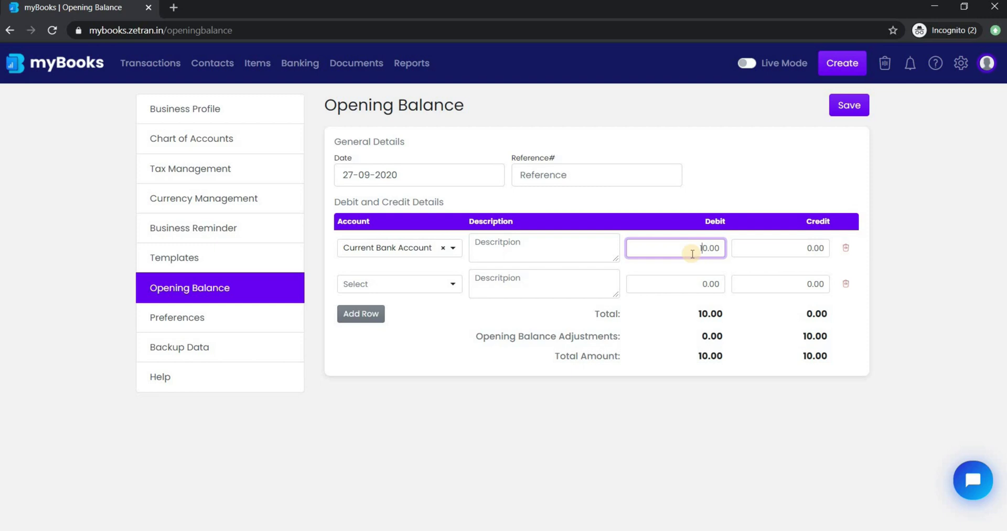
text(1000)
click(454, 286)
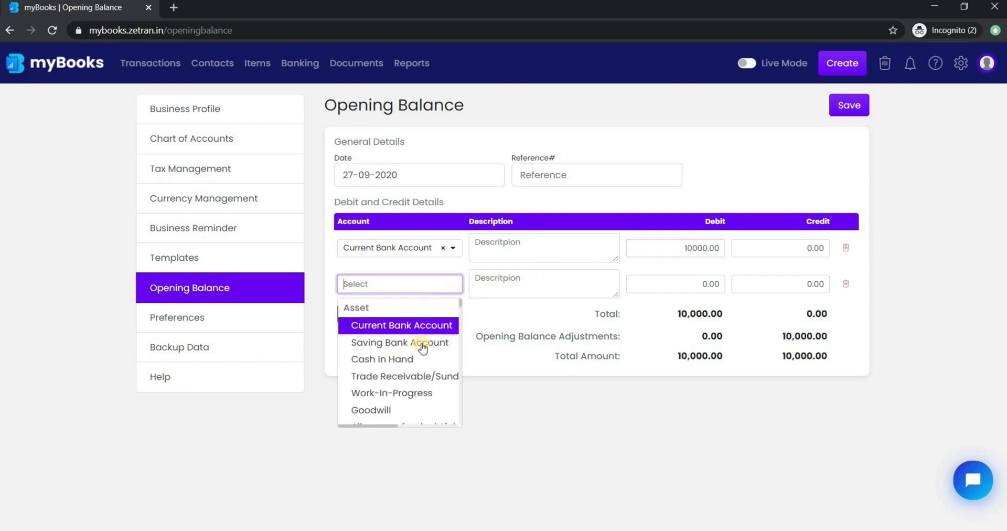
click(414, 358)
click(697, 285)
text(100)
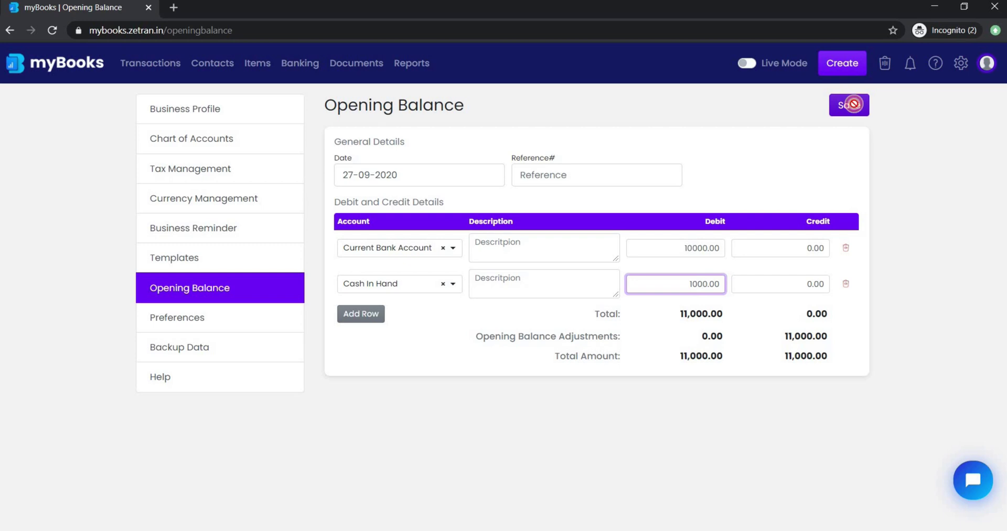
click(851, 104)
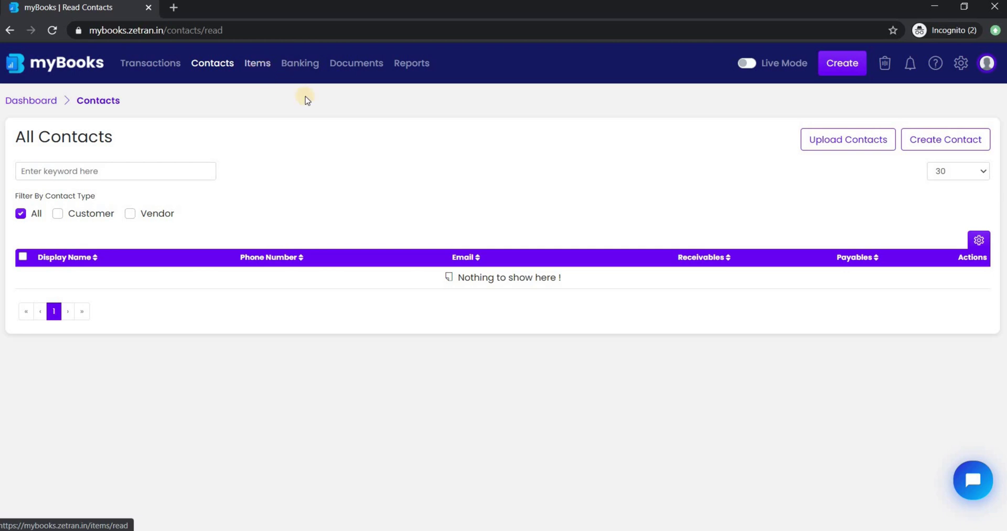
click(961, 65)
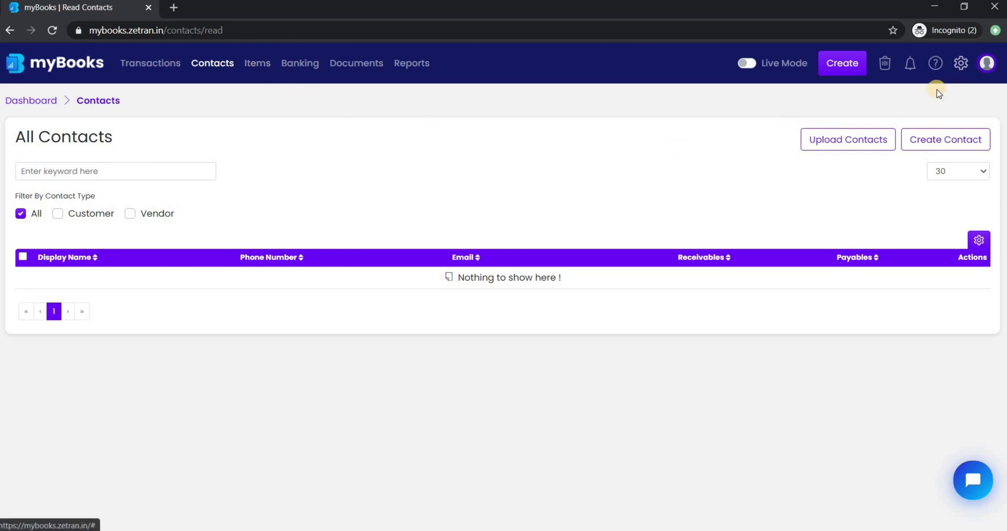
Disable tax in Tax Management, then close the Add Tax form without saving
click(911, 101)
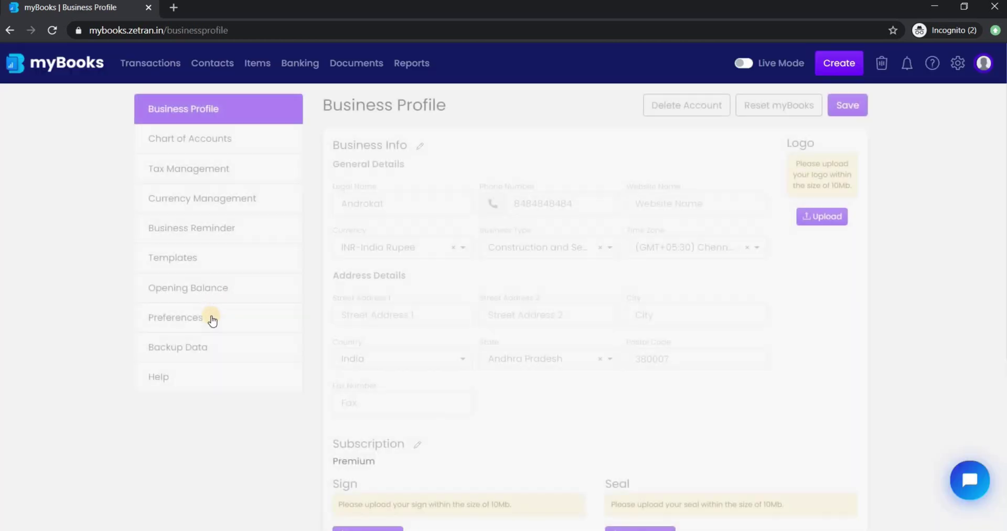
click(215, 175)
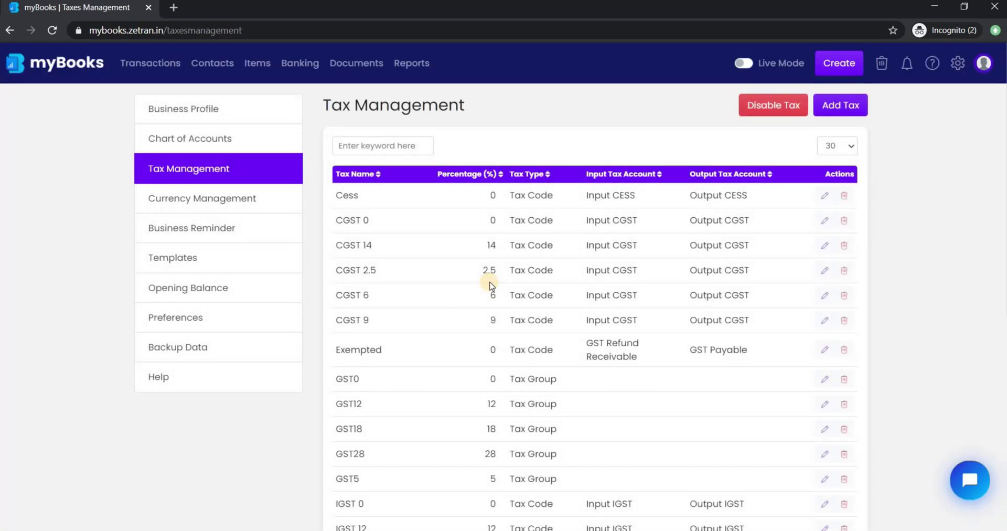
scroll(490, 286, down, 5)
scroll(494, 286, up, 5)
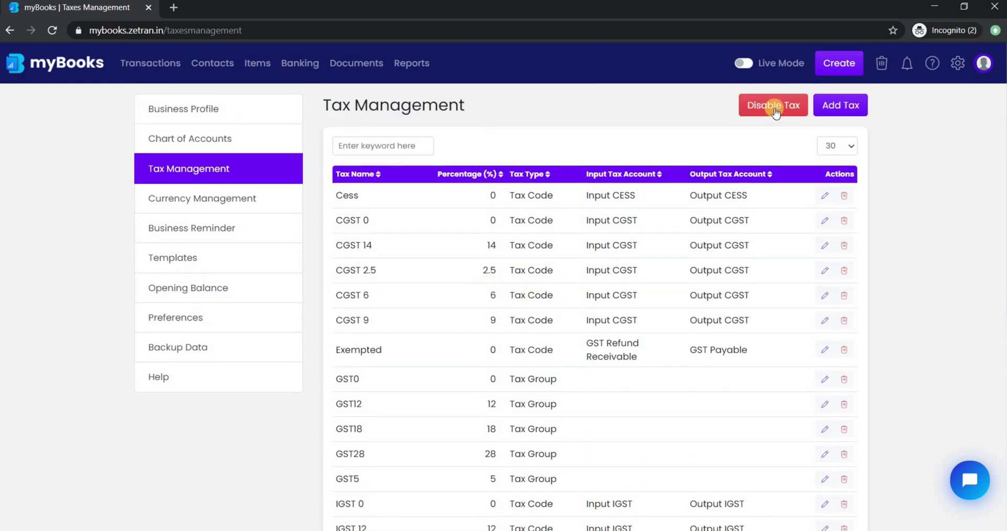
click(774, 108)
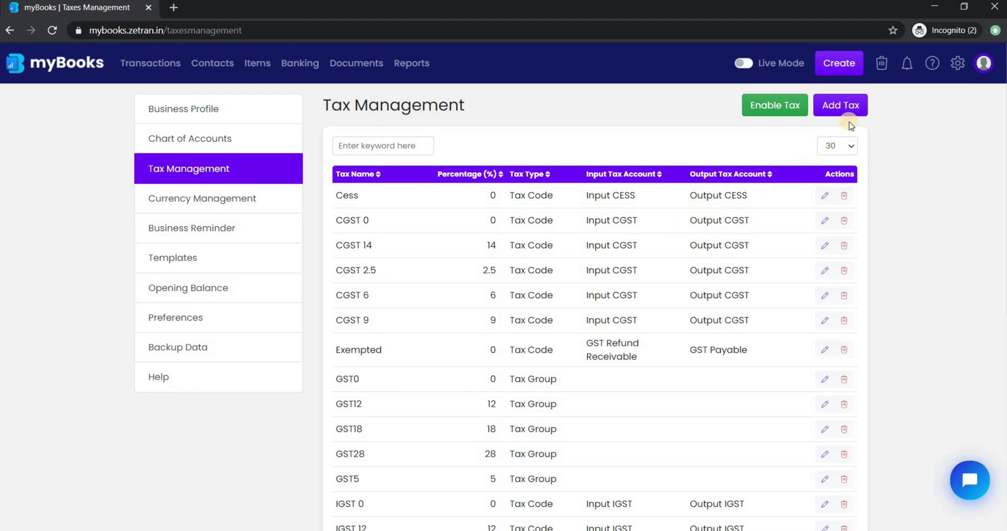
click(845, 106)
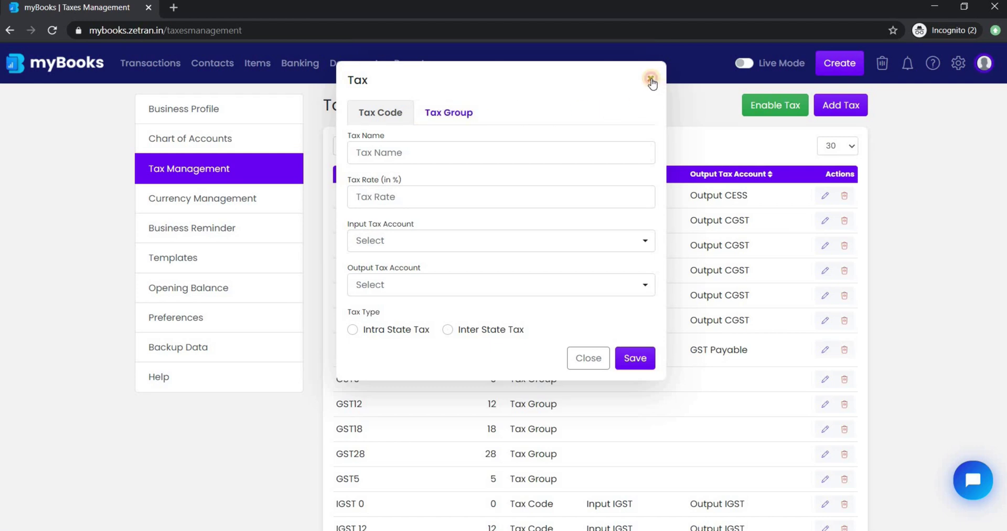
click(654, 79)
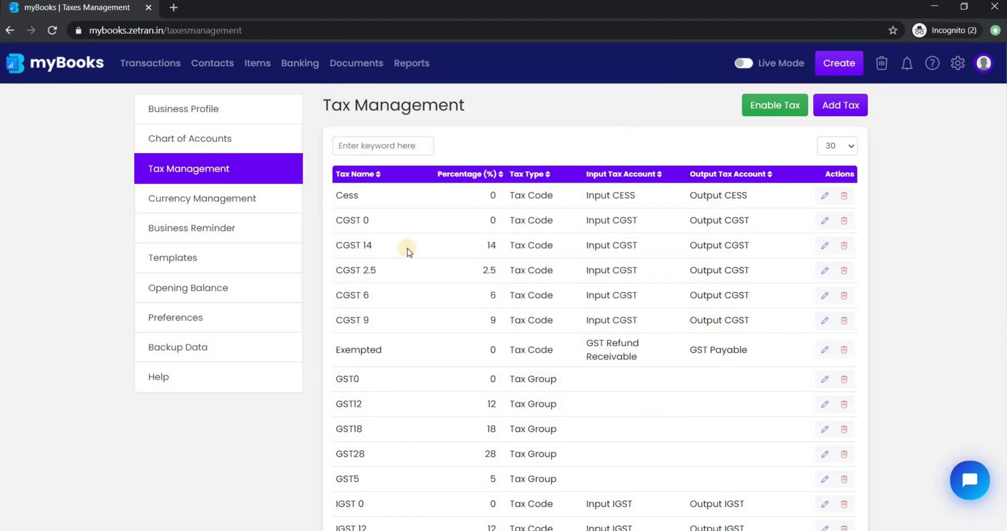
Preview the Journals upload from Preferences > Data Upload, then close the Upload Journals dialog
click(244, 317)
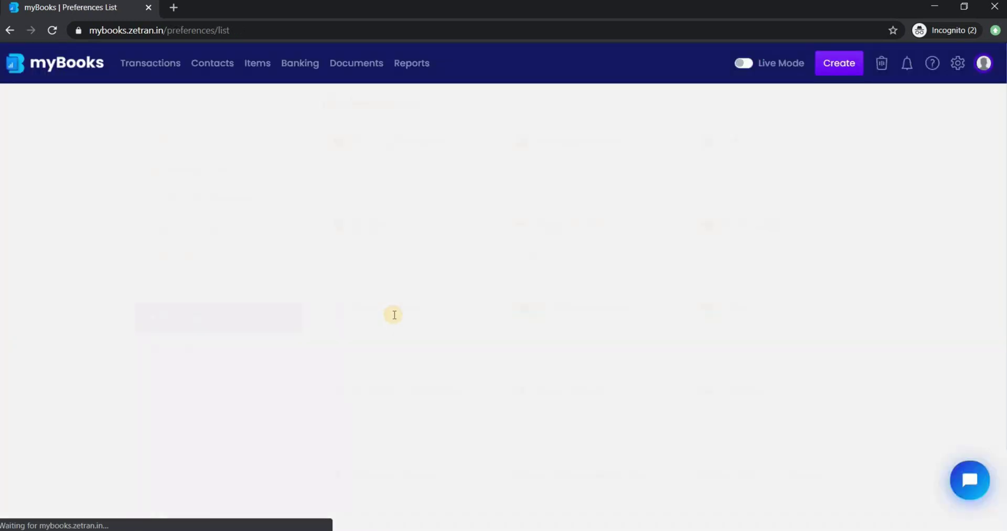
click(479, 308)
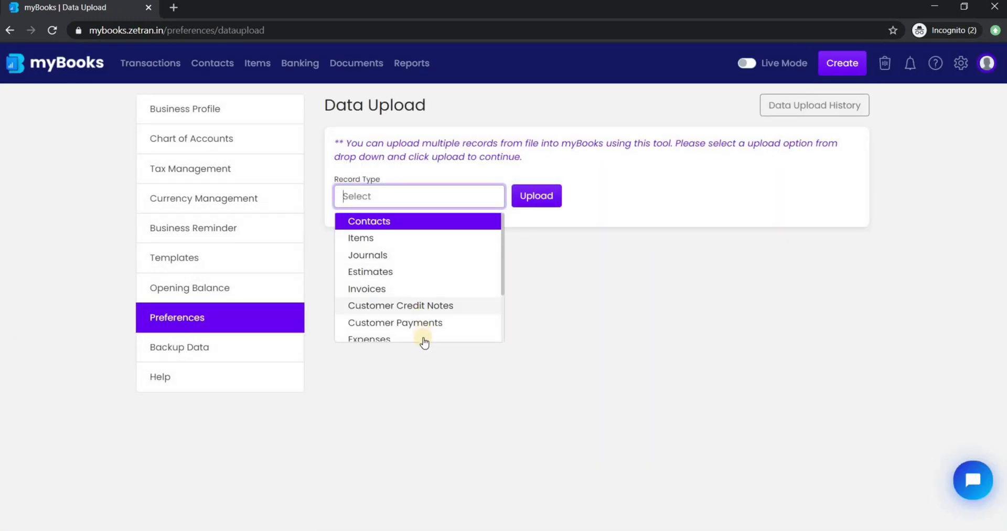
scroll(428, 327, down, 2)
scroll(426, 321, down, 1)
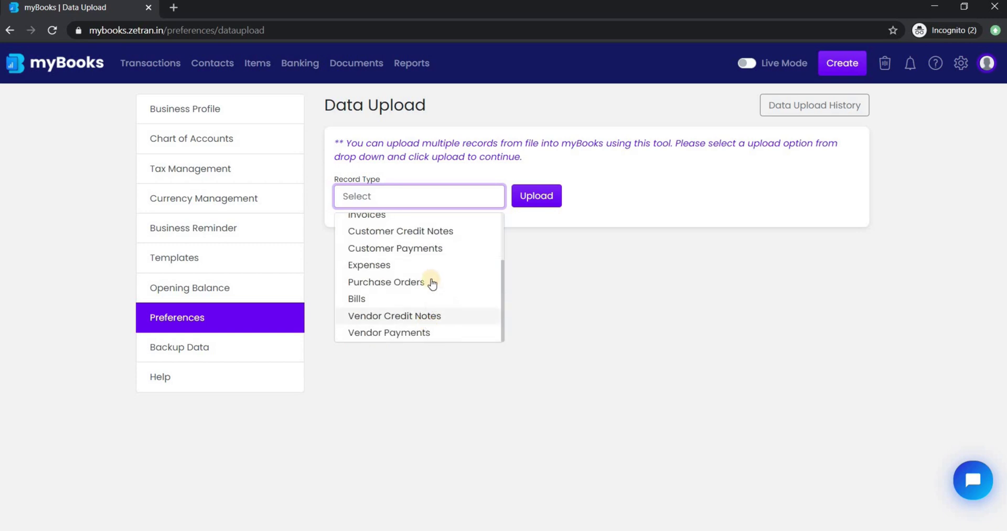
scroll(428, 273, up, 3)
click(523, 199)
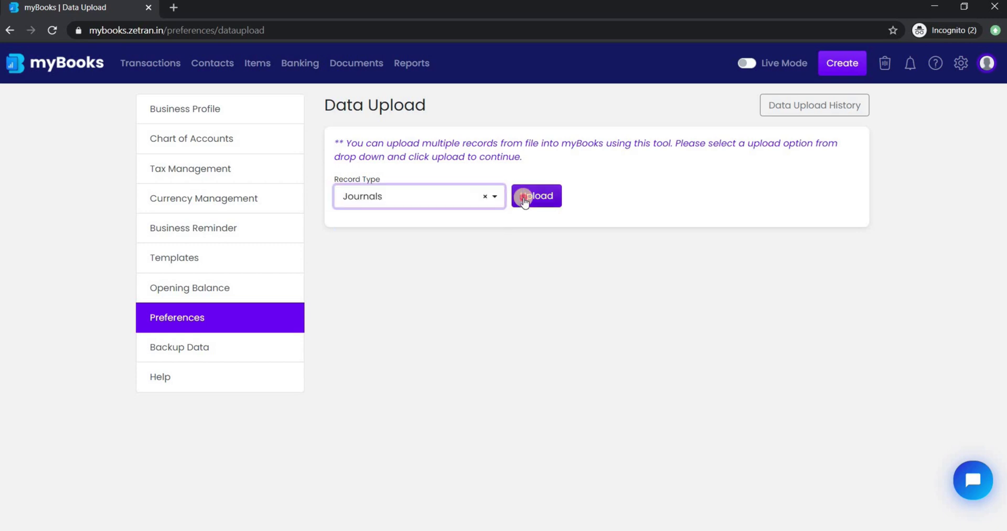
click(523, 199)
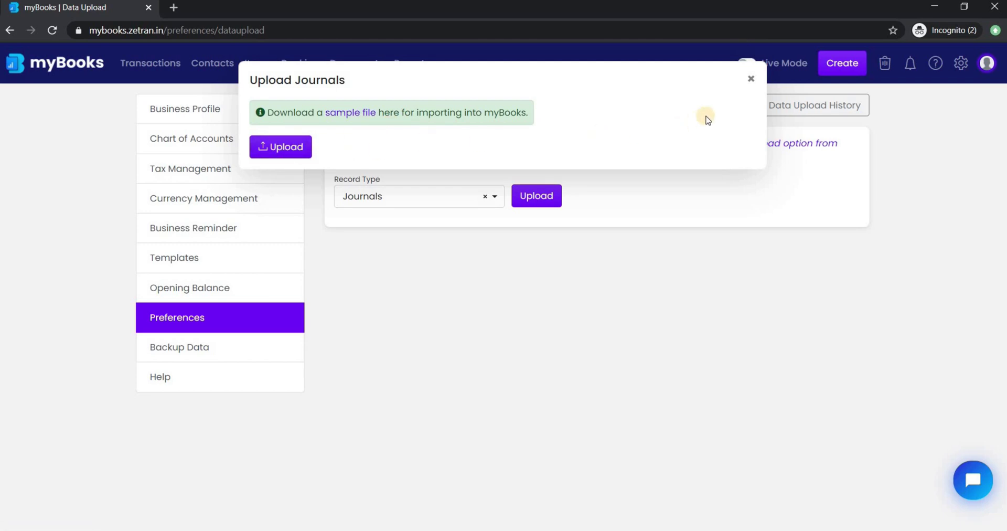
click(752, 79)
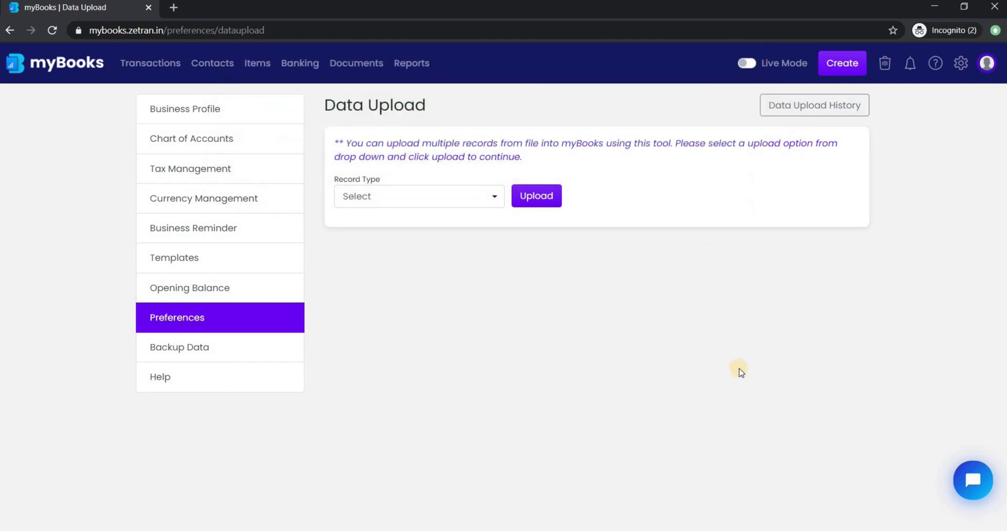